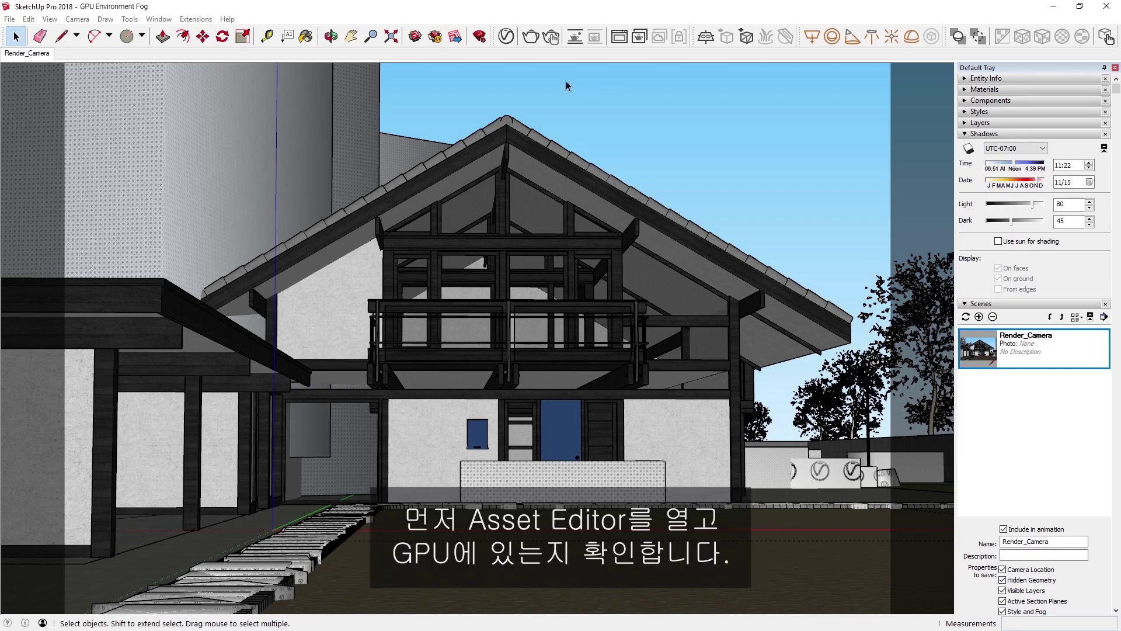
Open the V-Ray Asset Editor and start an interactive render of the house
{"action": "left_click", "coordinate": [506, 36]}
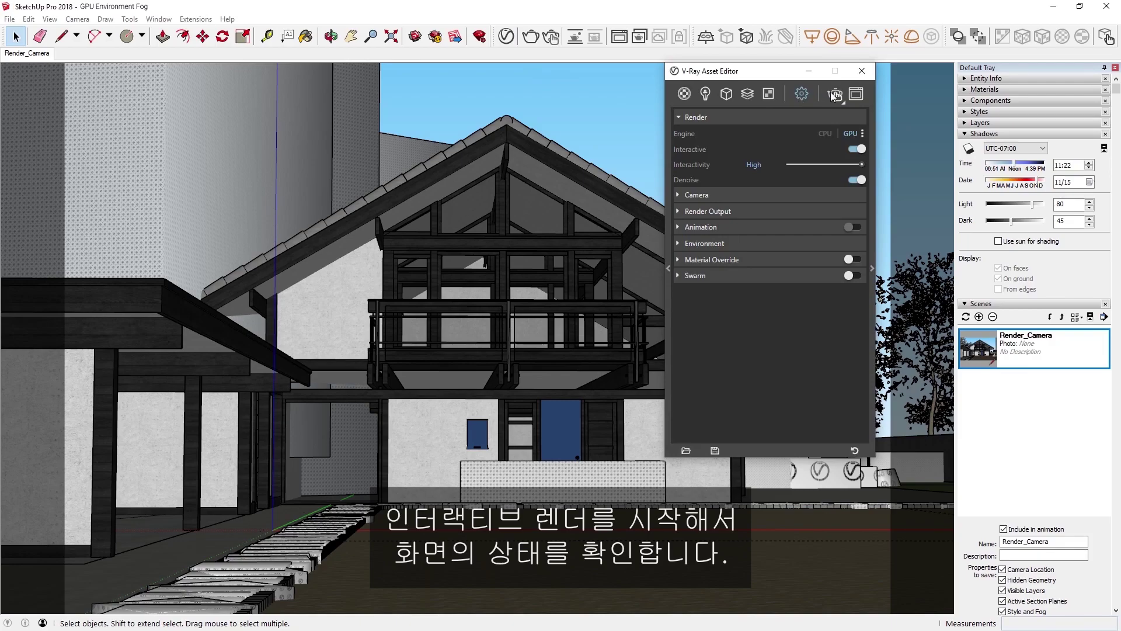
{"action": "left_click", "coordinate": [833, 93]}
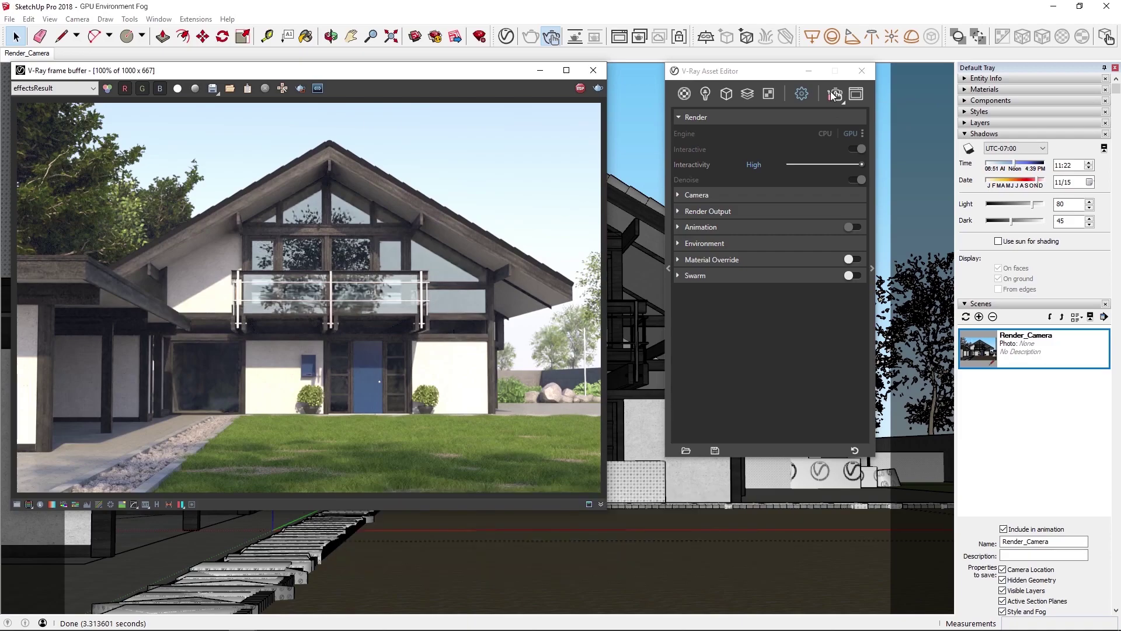
Expand the extra render settings panel and open the Volumetric Environment type list
{"action": "left_click", "coordinate": [870, 213]}
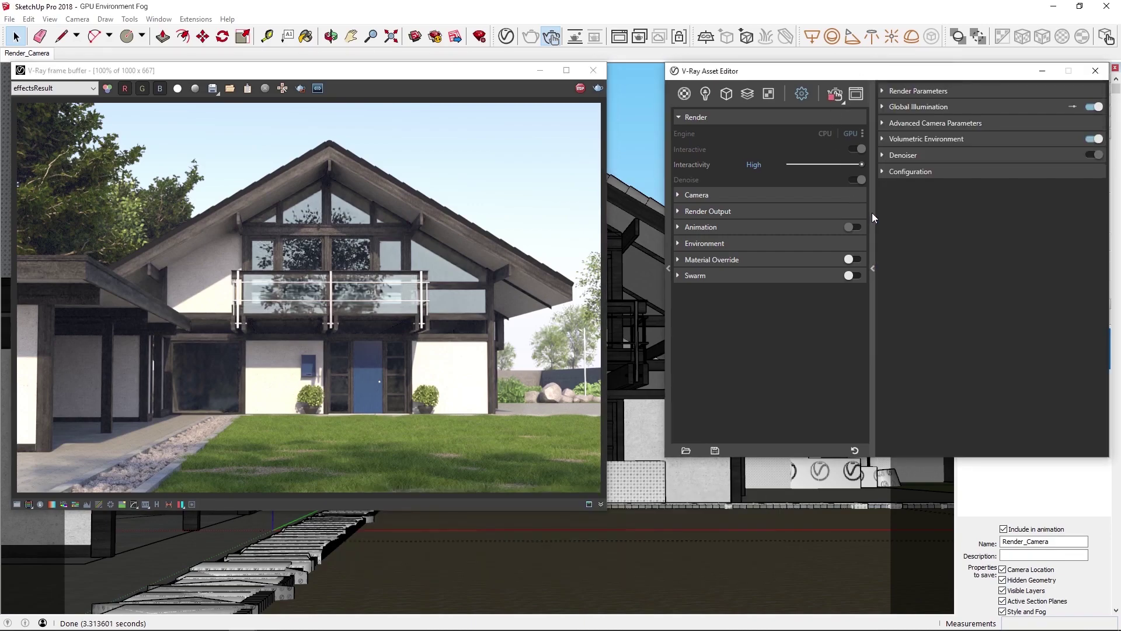
{"action": "left_click", "coordinate": [959, 136]}
{"action": "left_click", "coordinate": [958, 155]}
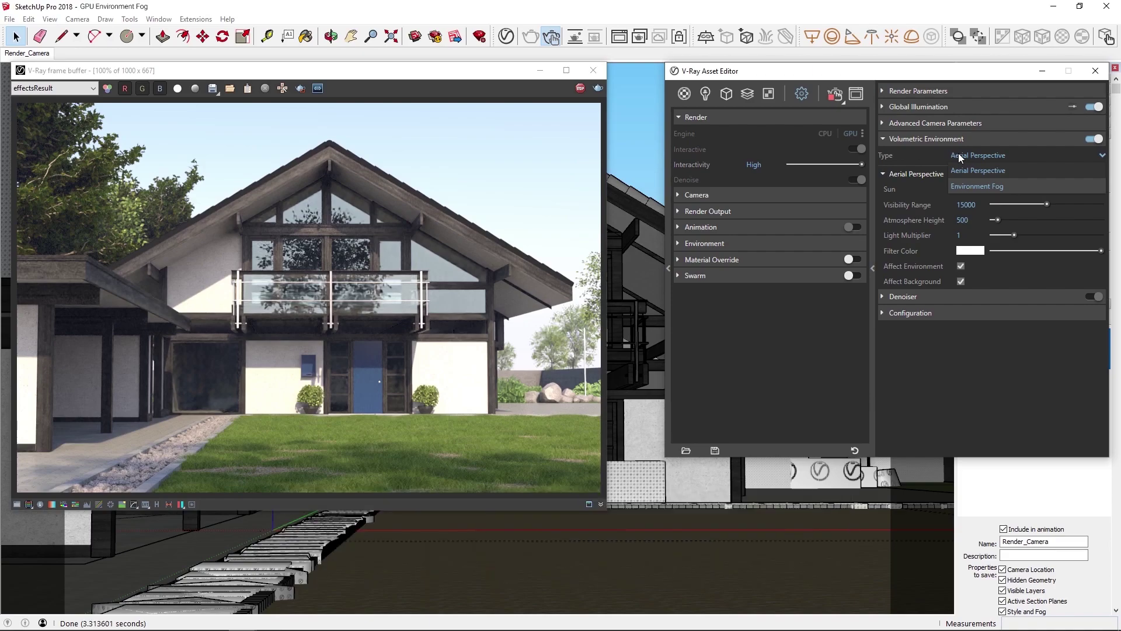
Choose Environment Fog as the volumetric type, with its default distance 1000 and height 200
{"action": "left_click", "coordinate": [959, 187]}
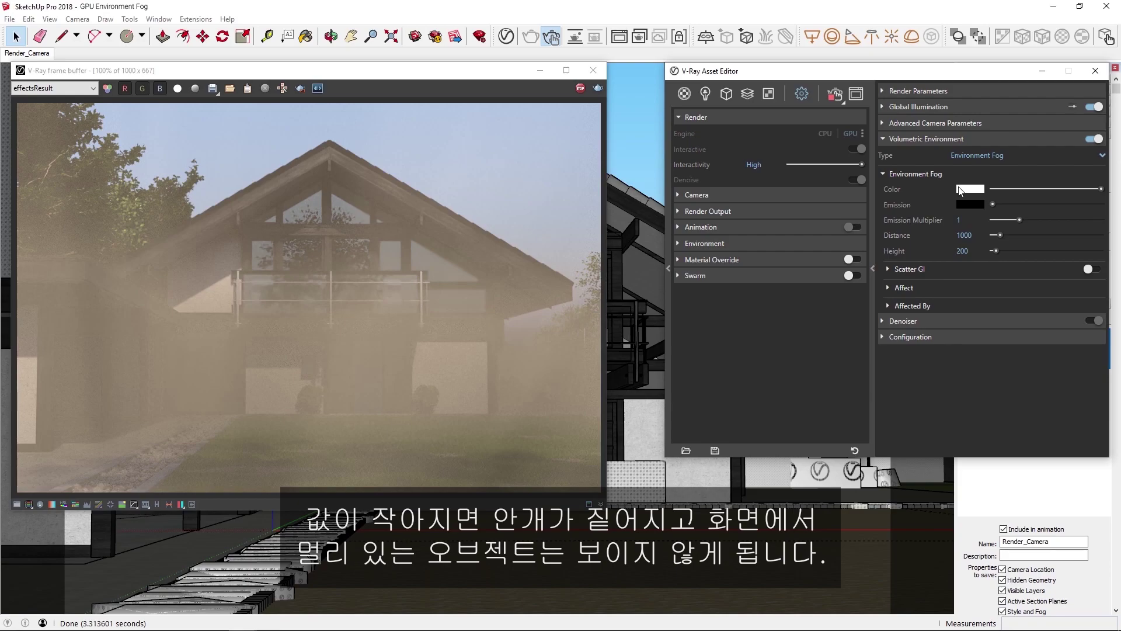
Turn on Region render in the frame buffer and mark the right part of the image
{"action": "left_click", "coordinate": [306, 89]}
{"action": "left_click", "coordinate": [307, 91]}
{"action": "left_click_drag", "start_coordinate": [236, 114], "coordinate": [602, 499]}
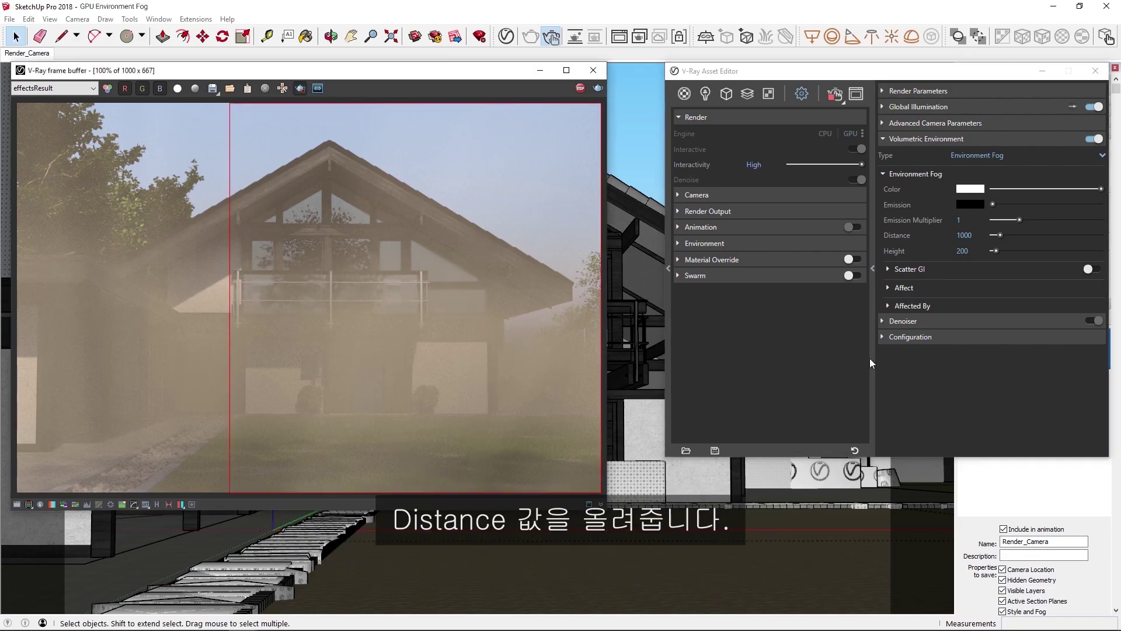
Set the Environment Fog Distance to 3000, then raise it to 7000
{"action": "left_click", "coordinate": [974, 236]}
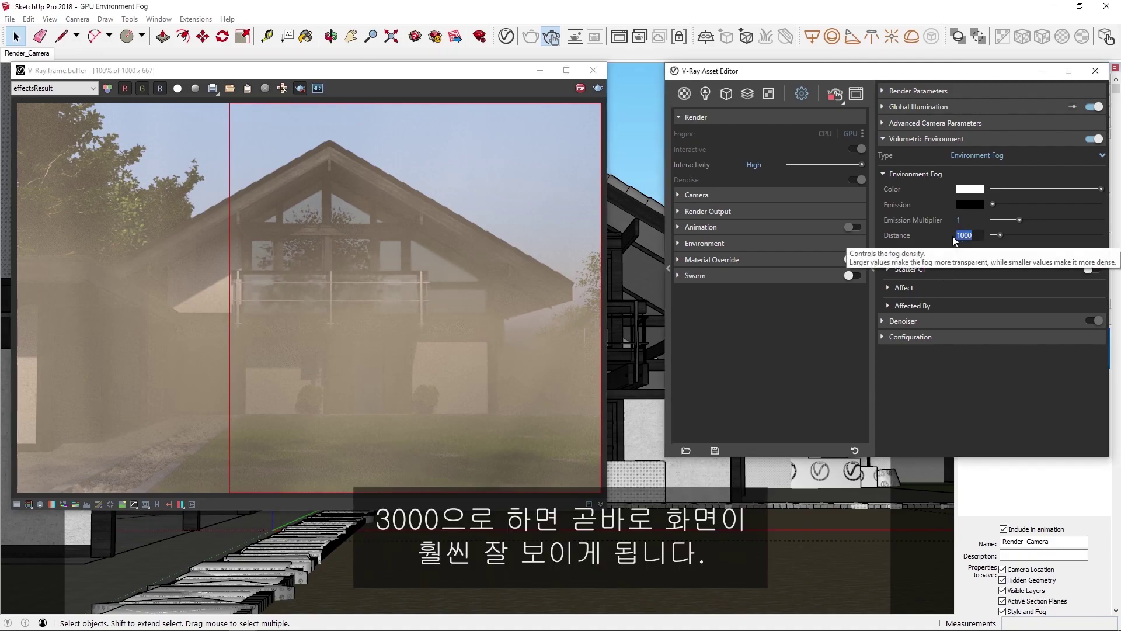
{"action": "type", "text": "3000"}
{"action": "key", "text": "Return"}
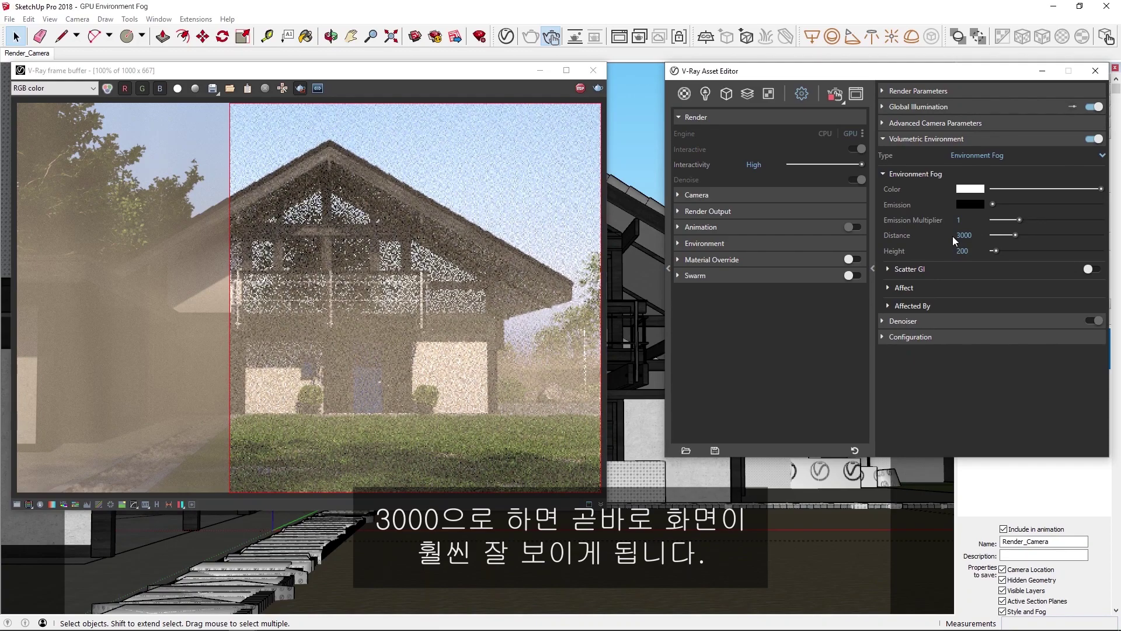
{"action": "left_click", "coordinate": [970, 236]}
{"action": "left_click_drag", "start_coordinate": [972, 236], "coordinate": [956, 238]}
{"action": "type", "text": "7000"}
{"action": "key", "text": "Return"}
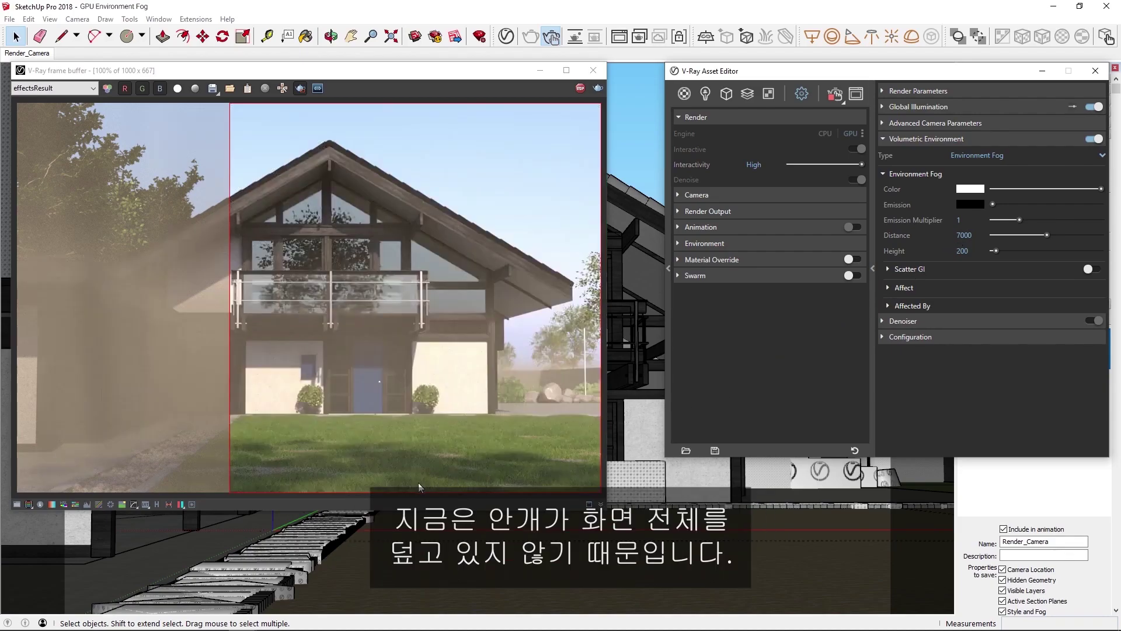
Redraw the render region over the right third and set the fog Height to 3000
{"action": "left_click_drag", "start_coordinate": [401, 492], "coordinate": [665, 54]}
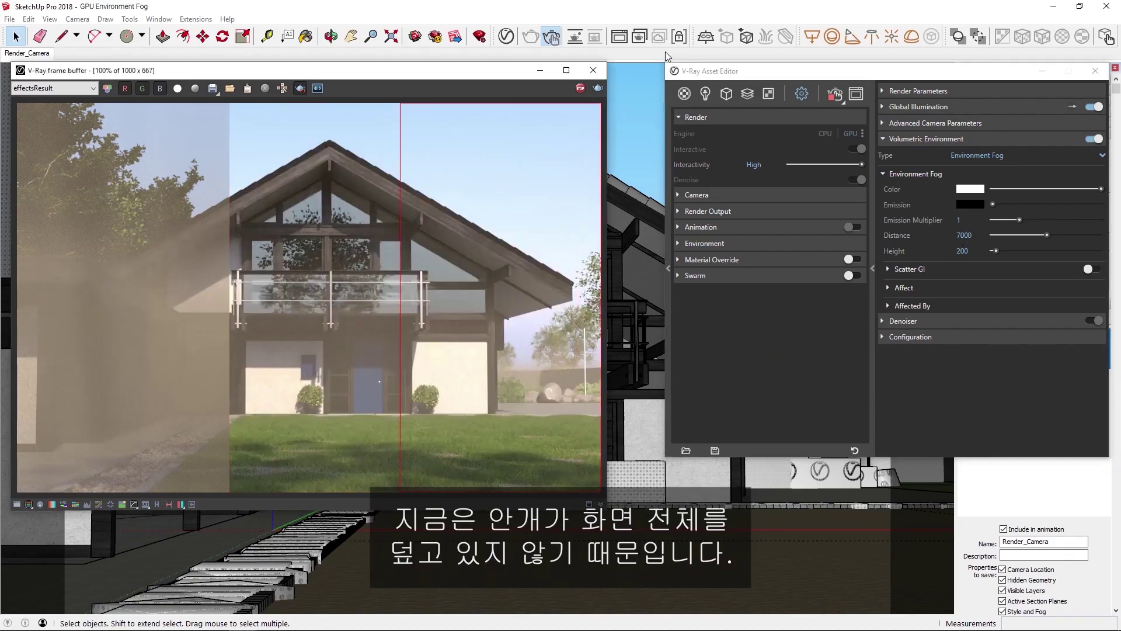
{"action": "double_click", "coordinate": [963, 251]}
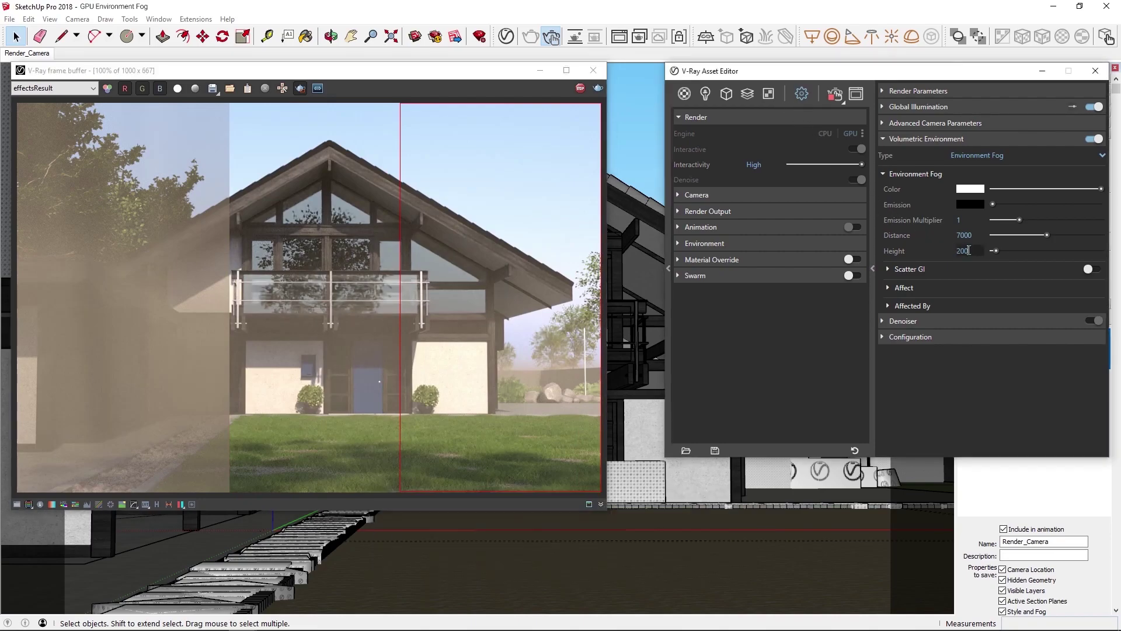
{"action": "type", "text": "3000"}
{"action": "key", "text": "Return"}
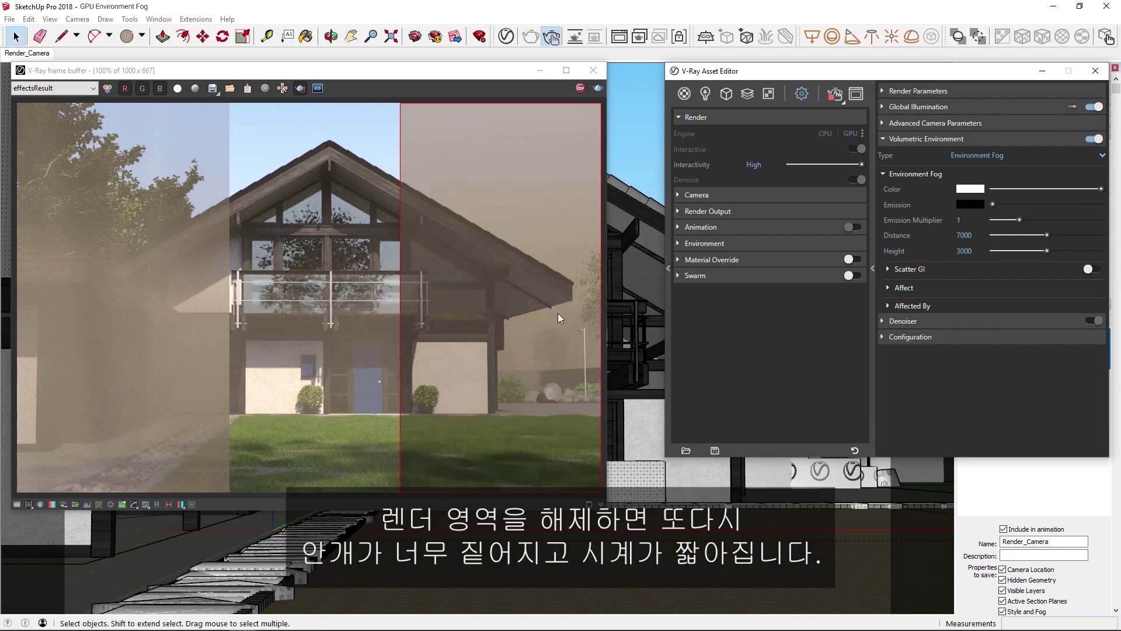
Reset Region render to cover the left half and enable Scatter GI in the fog
{"action": "left_click", "coordinate": [300, 88]}
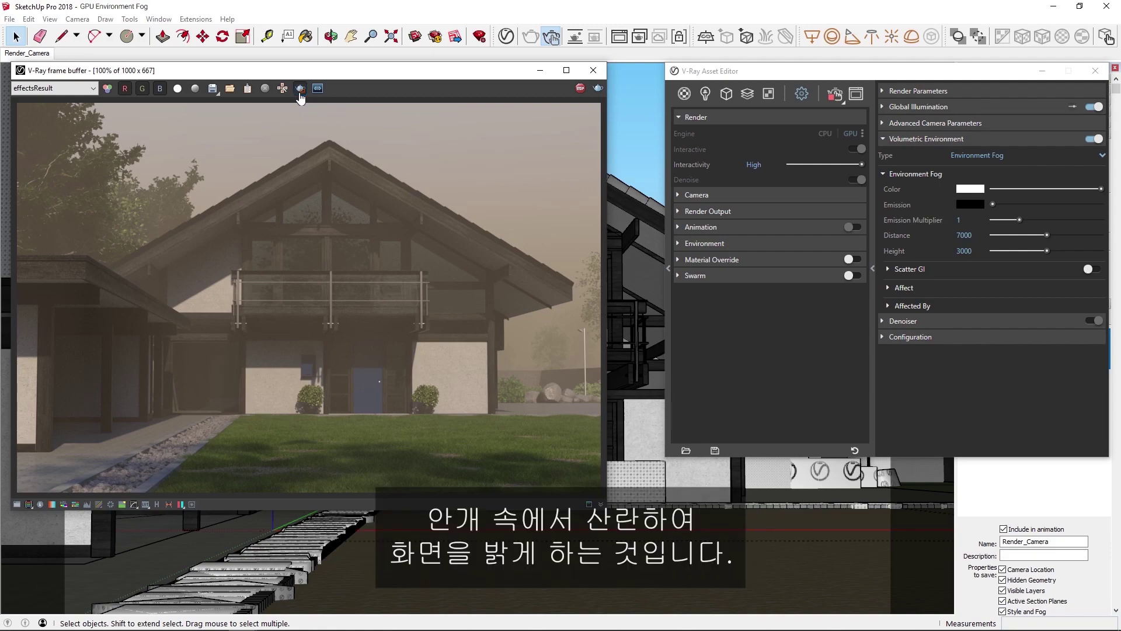
{"action": "left_click", "coordinate": [300, 89]}
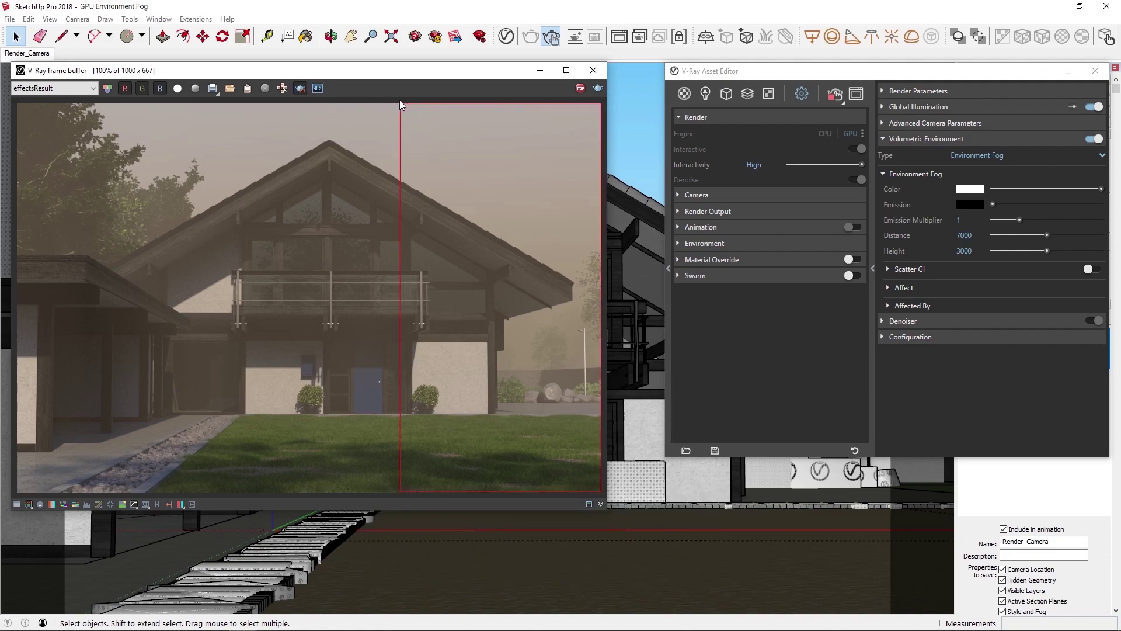
{"action": "left_click_drag", "start_coordinate": [399, 100], "coordinate": [2, 519]}
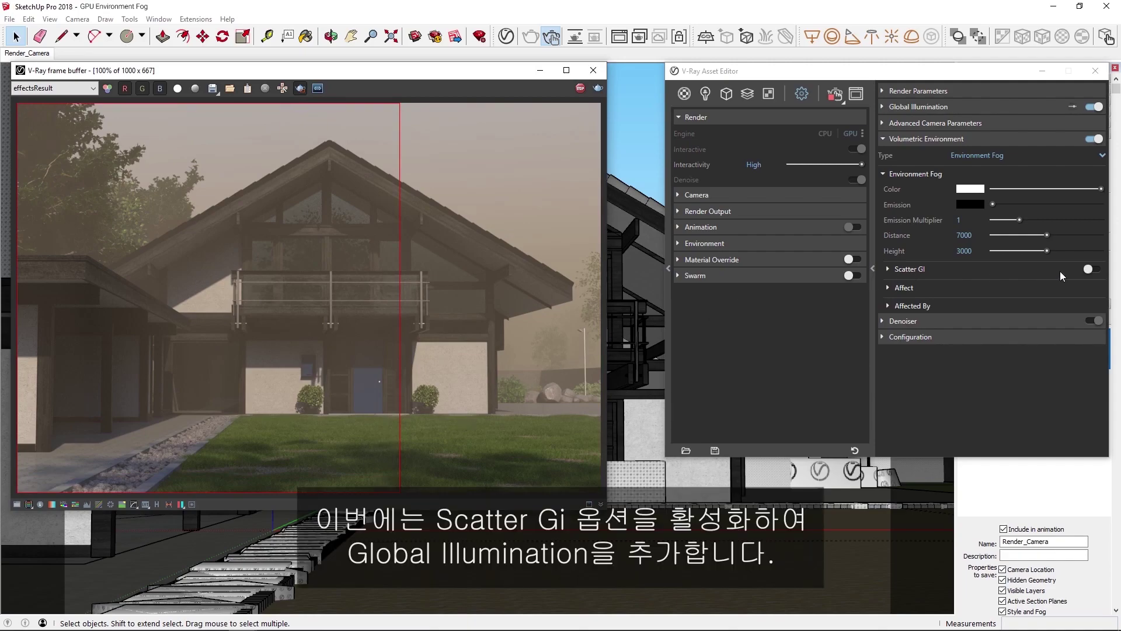
{"action": "left_click", "coordinate": [1090, 269]}
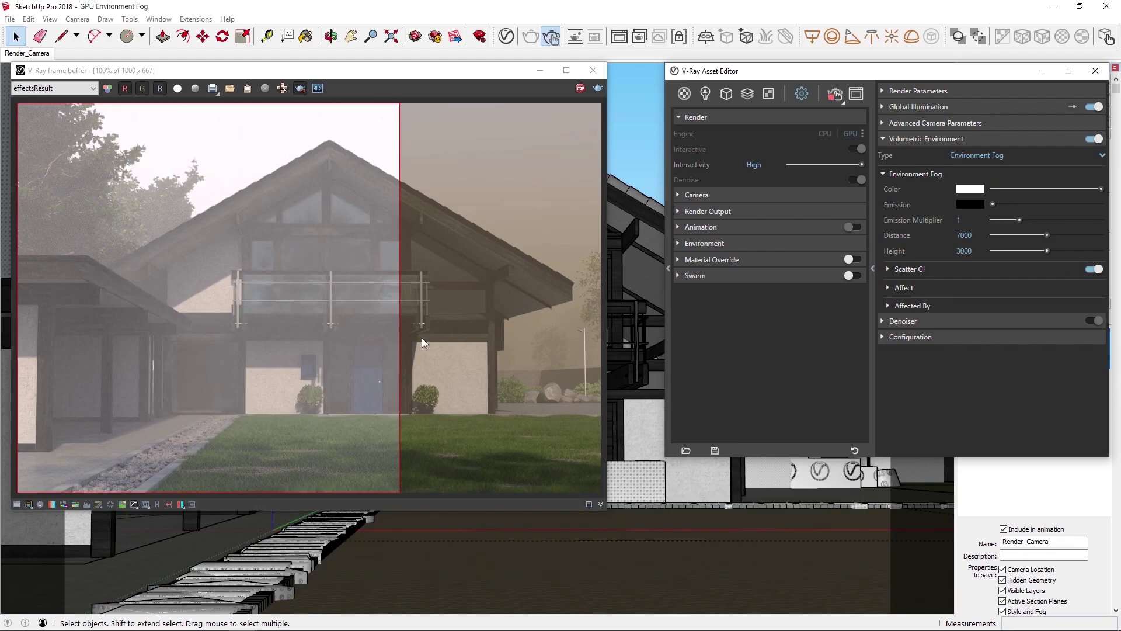
Render only the left strip and set the fog's Scatter Bounces to 100
{"action": "left_click_drag", "start_coordinate": [224, 491], "coordinate": [2, 93]}
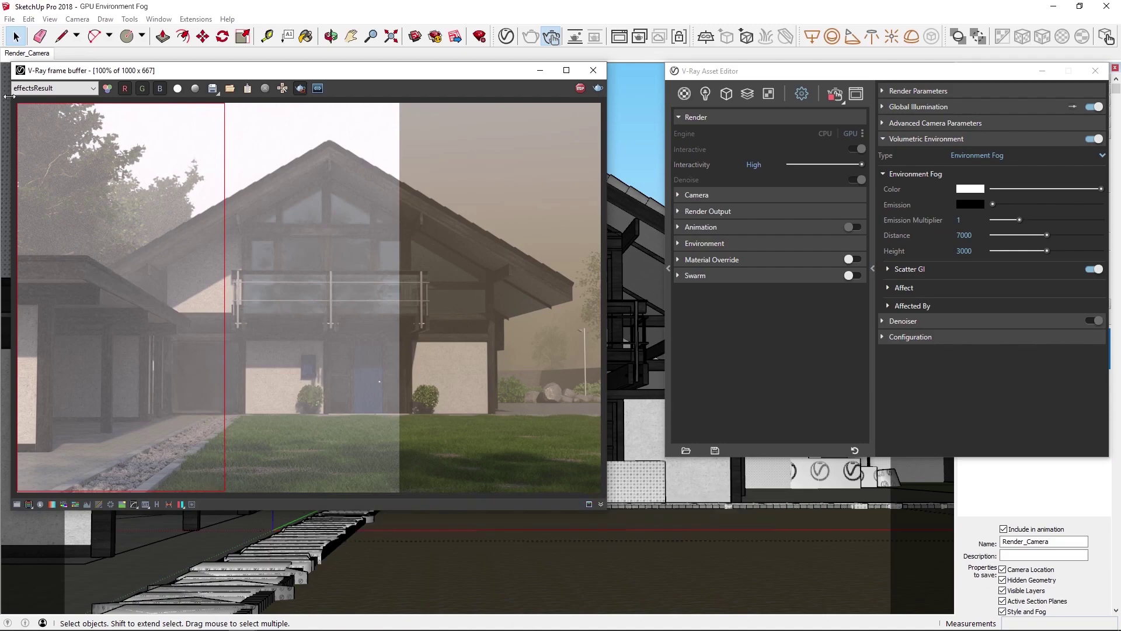
{"action": "left_click", "coordinate": [922, 271]}
{"action": "type", "text": "100"}
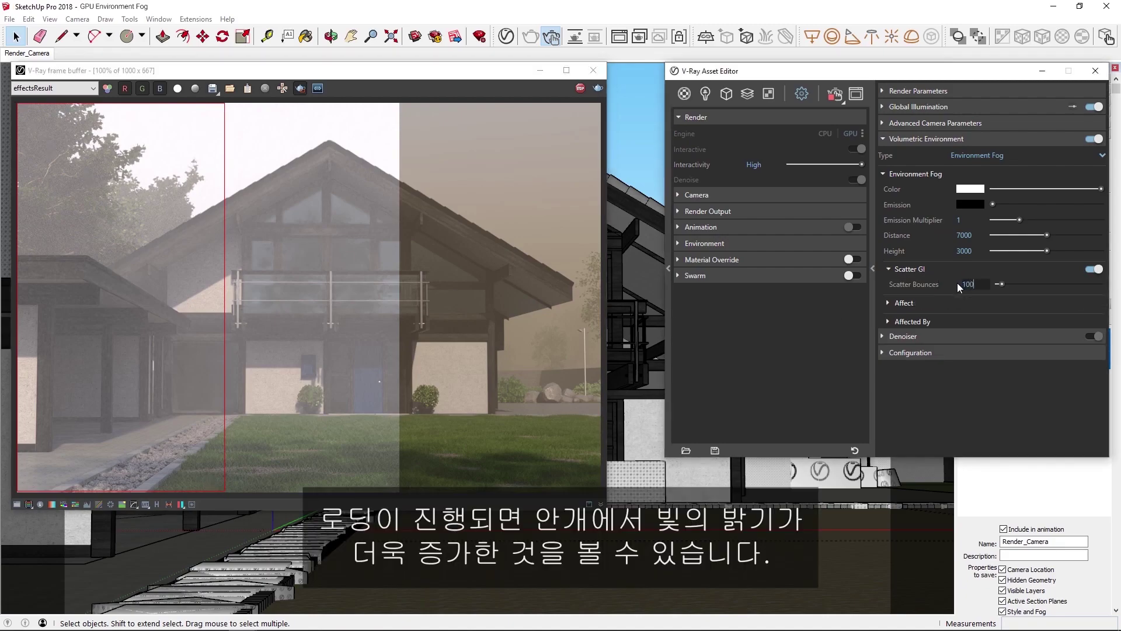
{"action": "key", "text": "Return"}
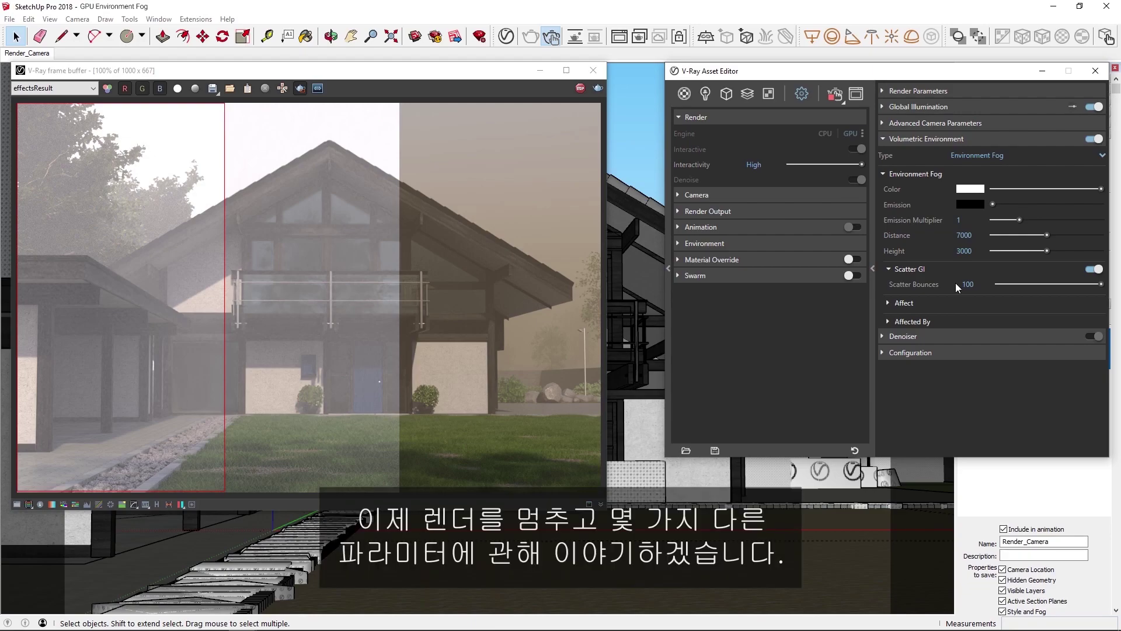
Region-render the right half and give the Environment Fog a pale yellow colour (0.909/0.895/0.84)
{"action": "left_click", "coordinate": [580, 89]}
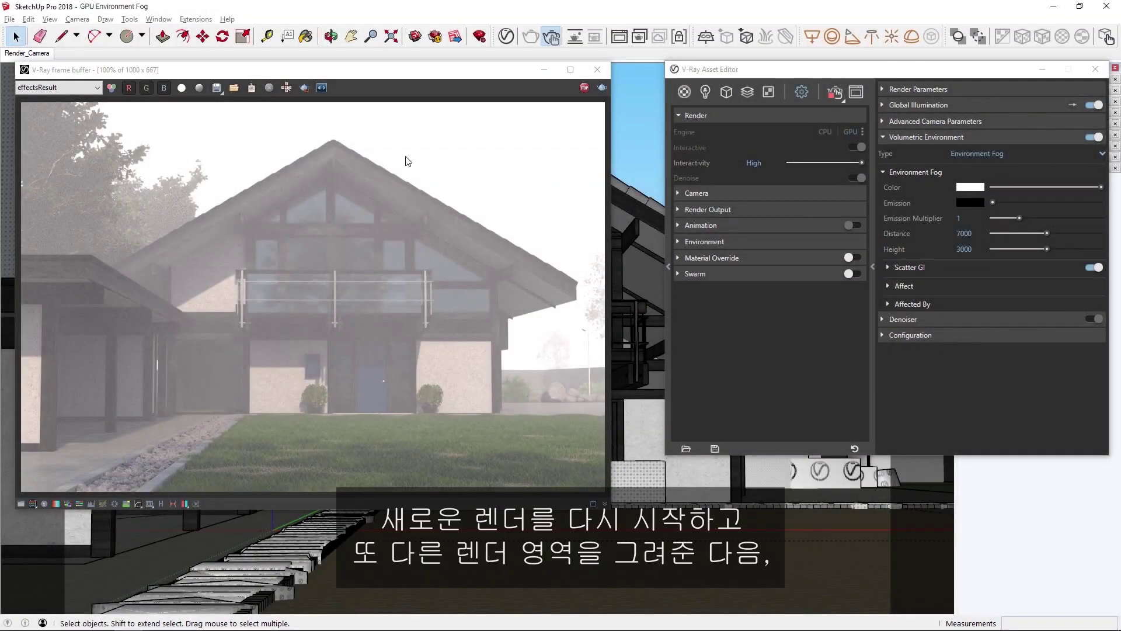
{"action": "left_click", "coordinate": [305, 87]}
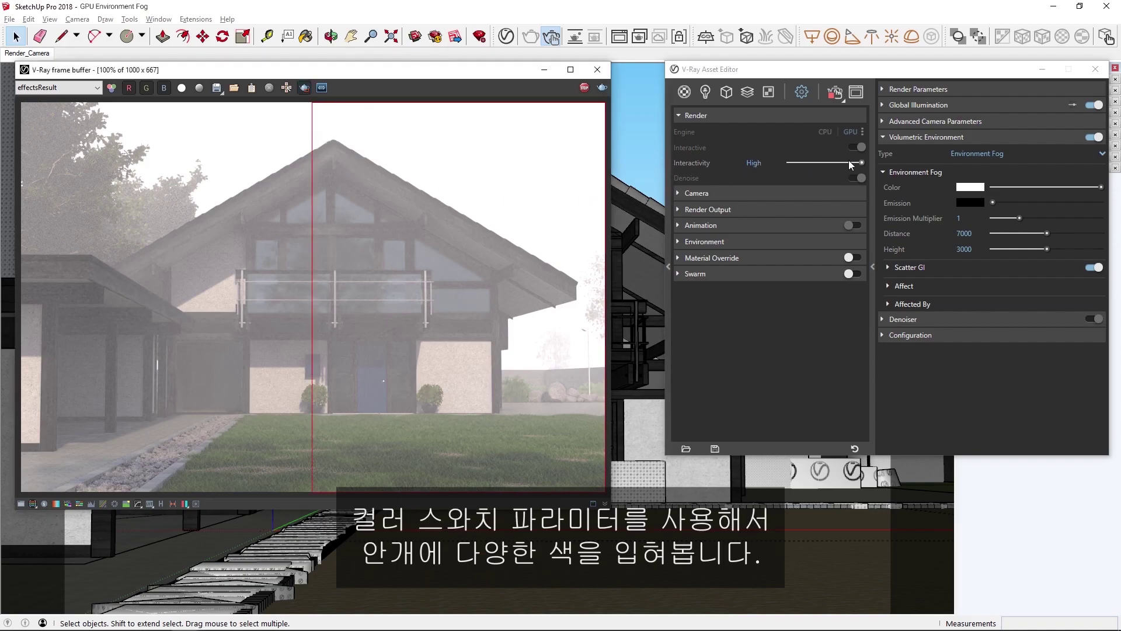
{"action": "left_click", "coordinate": [970, 187]}
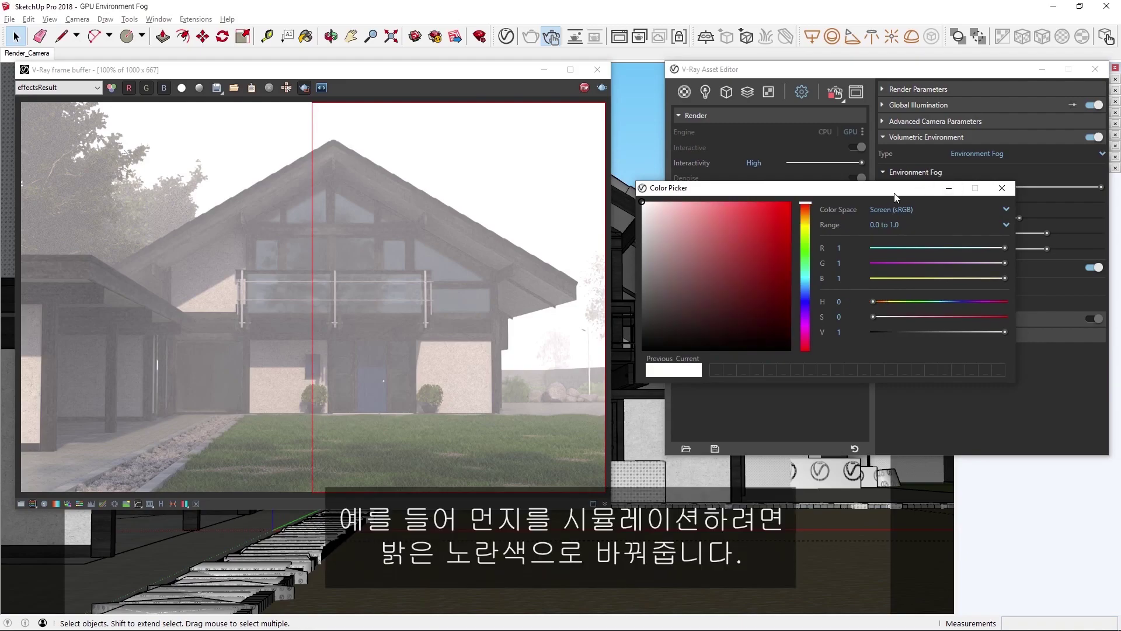
{"action": "left_click", "coordinate": [806, 221]}
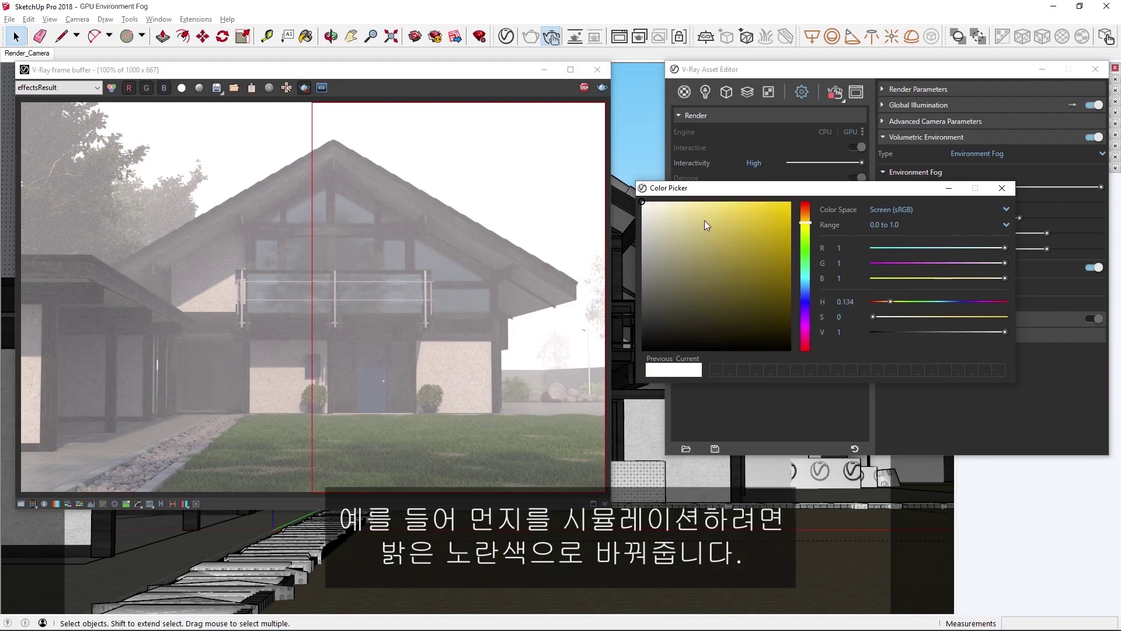
{"action": "left_click", "coordinate": [653, 215]}
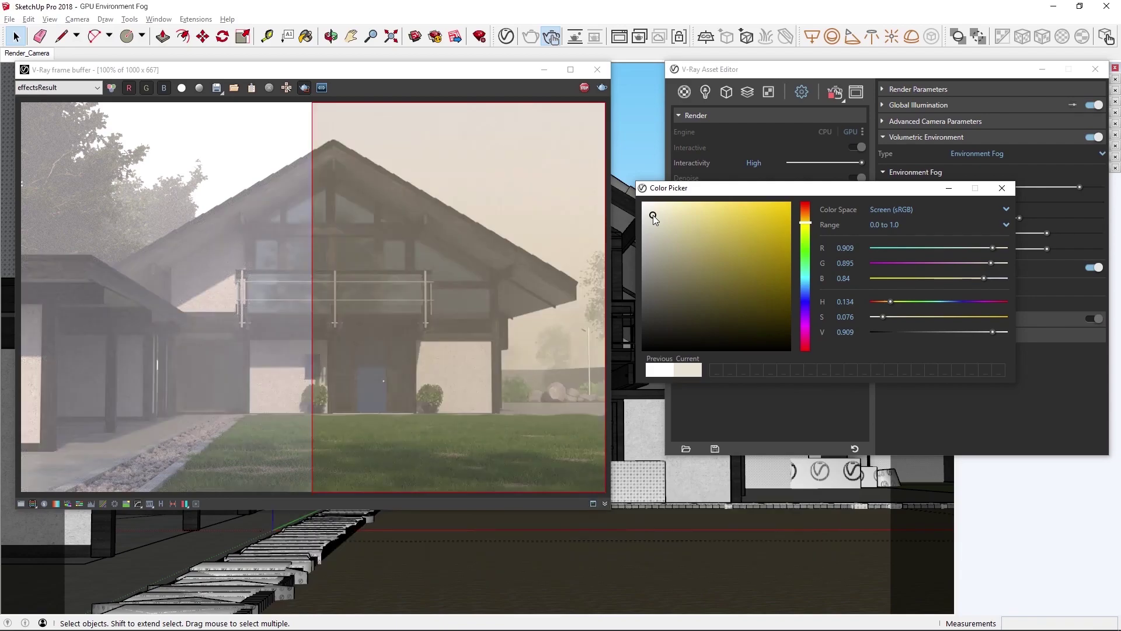
Return the fog colour to white and switch on the Garden_Light in the Lights list
{"action": "left_click_drag", "start_coordinate": [654, 218], "coordinate": [643, 201]}
{"action": "left_click", "coordinate": [1002, 188]}
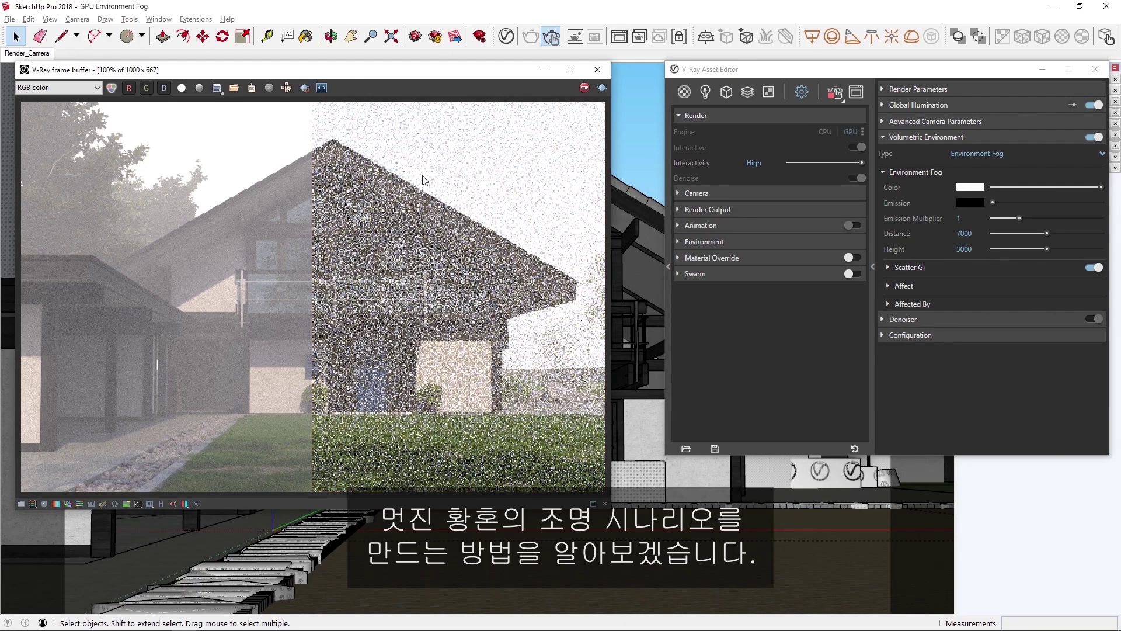
{"action": "left_click", "coordinate": [705, 93]}
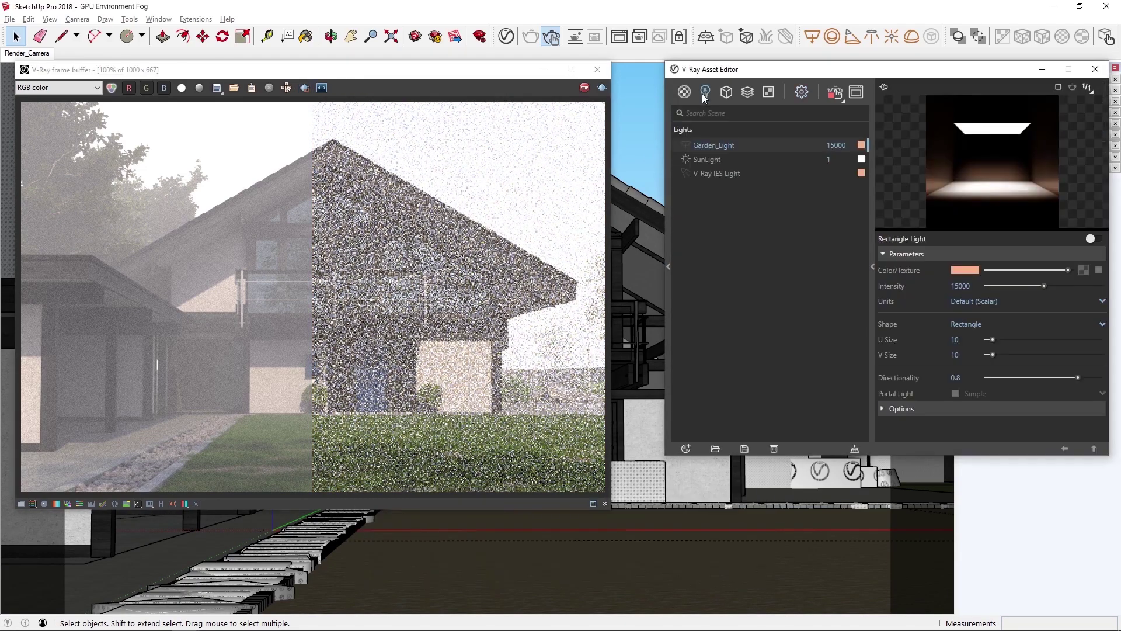
{"action": "left_click", "coordinate": [685, 145]}
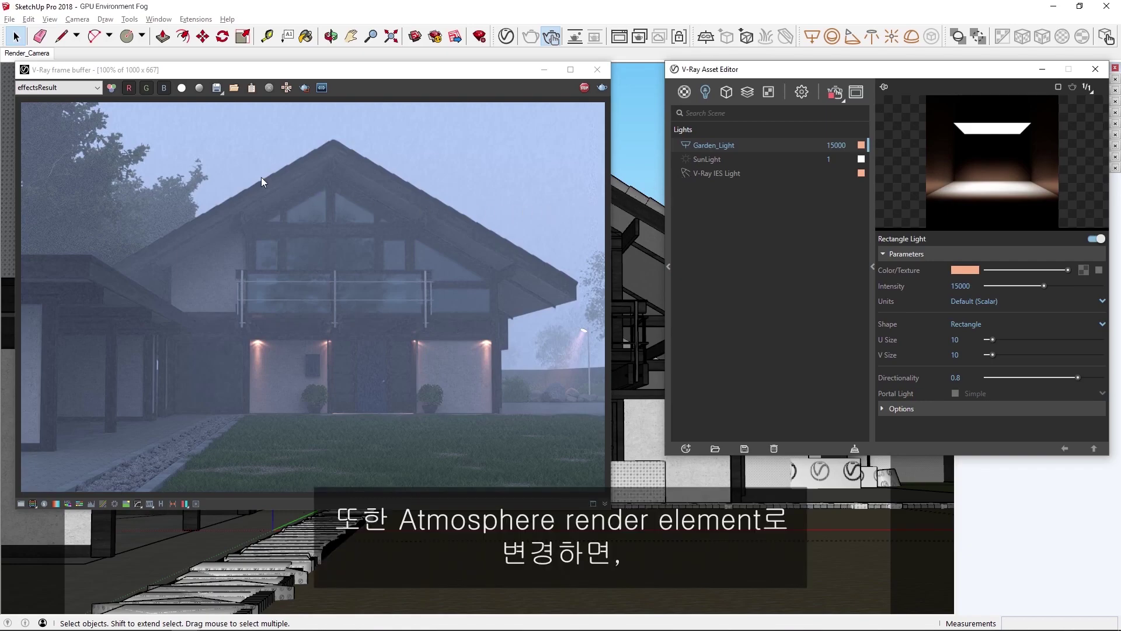
Inspect the Atmosphere channel close up, return to RGB color, and stop the interactive render
{"action": "left_click", "coordinate": [82, 87]}
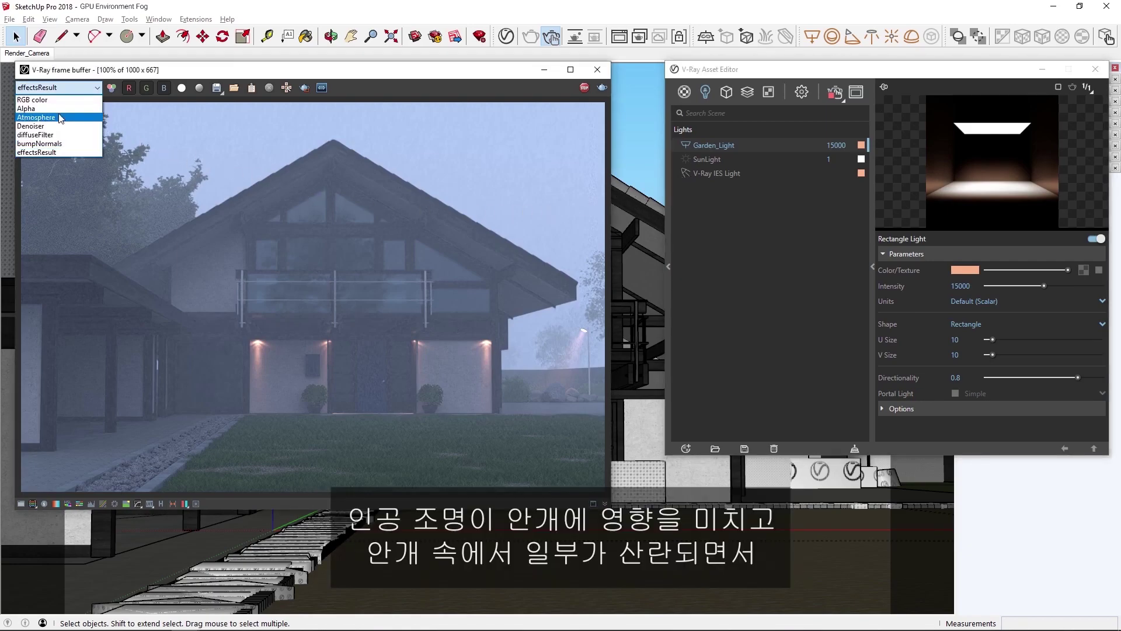
{"action": "left_click", "coordinate": [82, 117]}
{"action": "scroll", "coordinate": [432, 377], "scroll_direction": "up", "scroll_amount": 1}
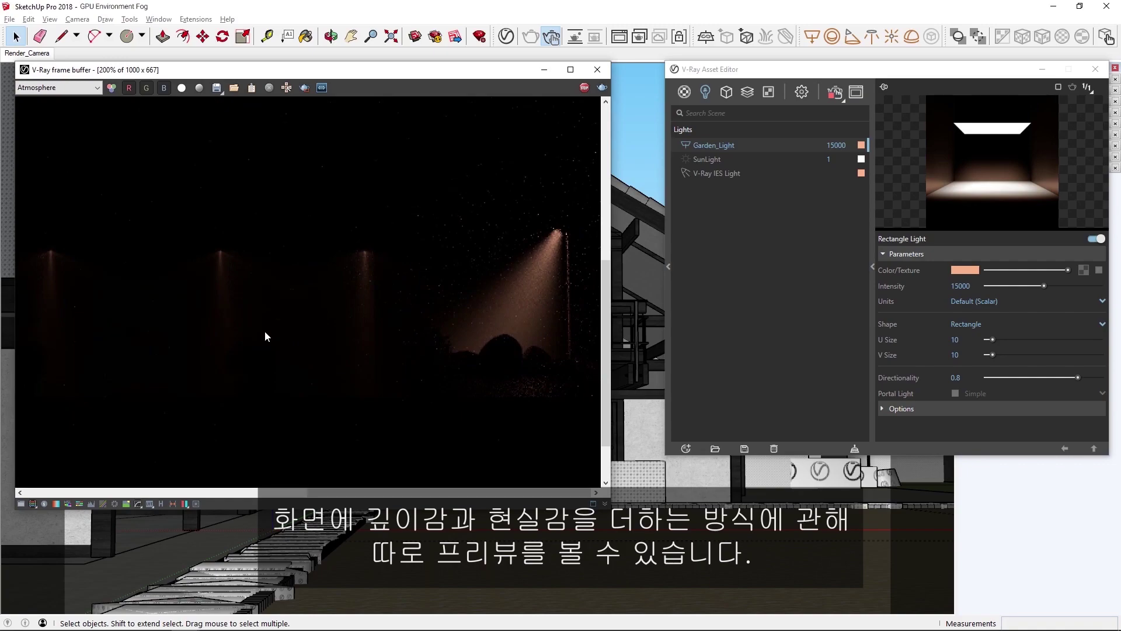
{"action": "scroll", "coordinate": [265, 331], "scroll_direction": "down", "scroll_amount": 1}
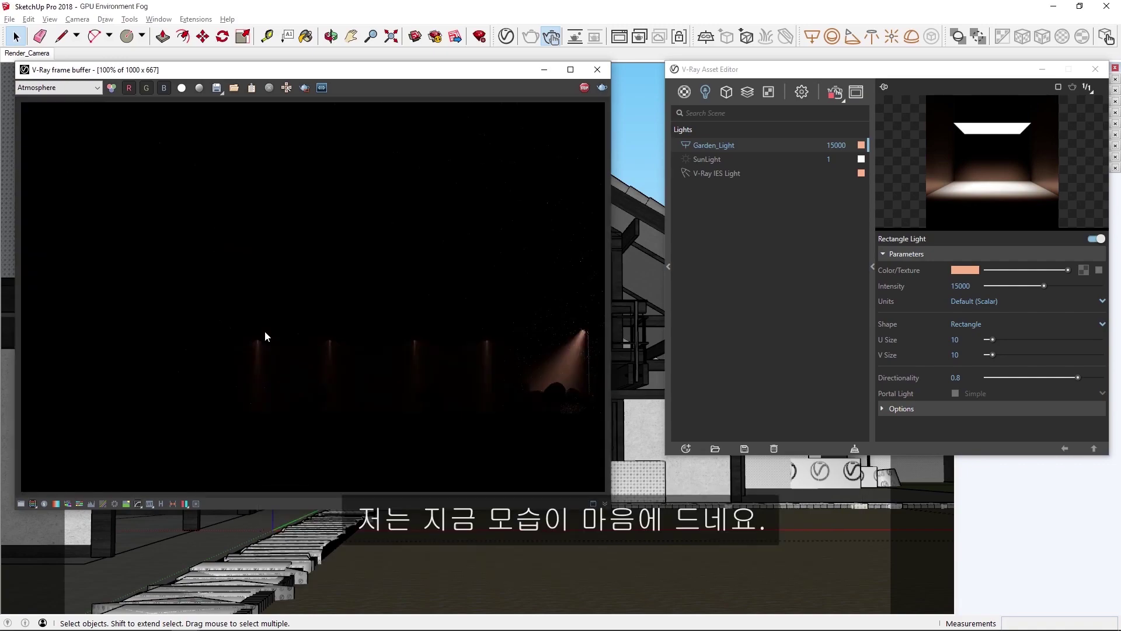
{"action": "left_click", "coordinate": [58, 88]}
{"action": "left_click", "coordinate": [79, 100]}
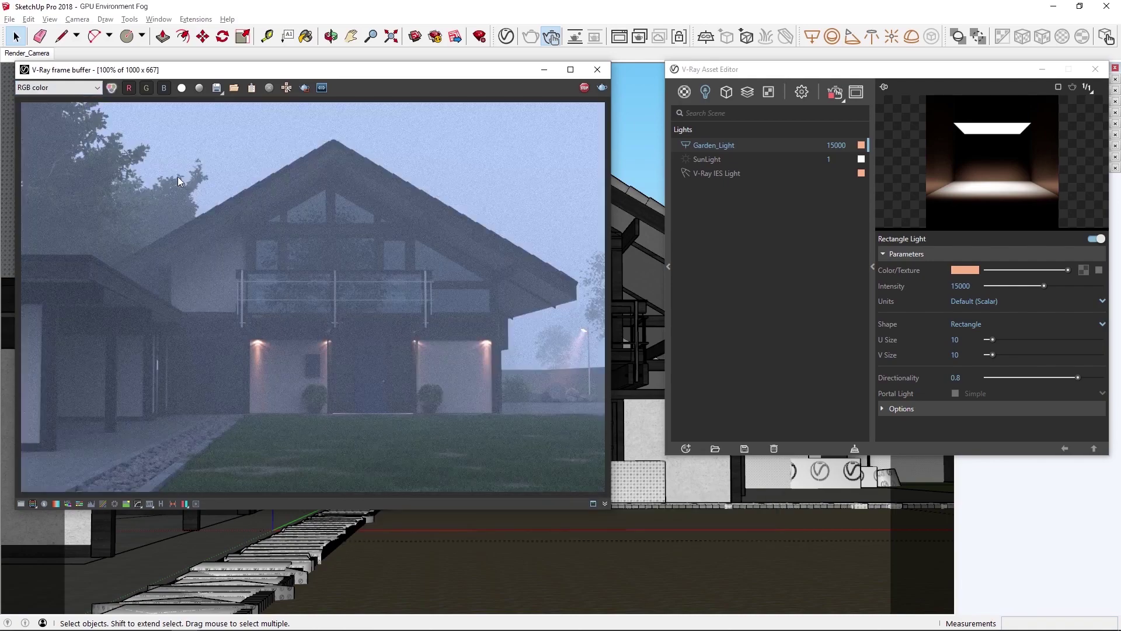
{"action": "left_click", "coordinate": [582, 88]}
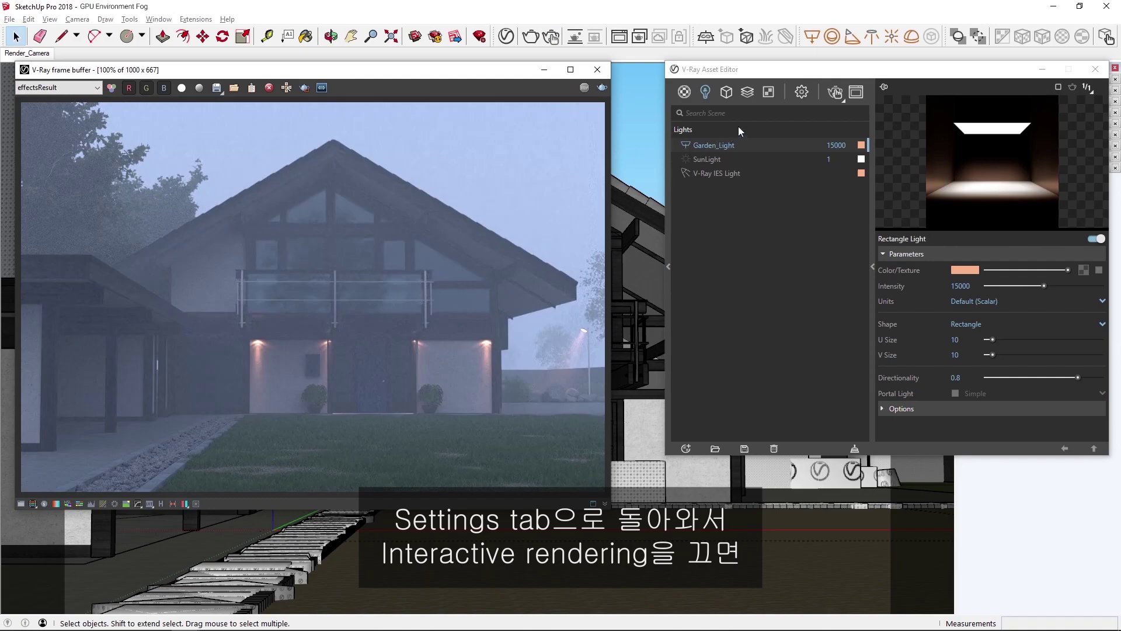
Switch V-Ray's Interactive mode off in Settings and run a full production render of the foggy dusk house
{"action": "left_click", "coordinate": [801, 91]}
{"action": "left_click", "coordinate": [856, 147]}
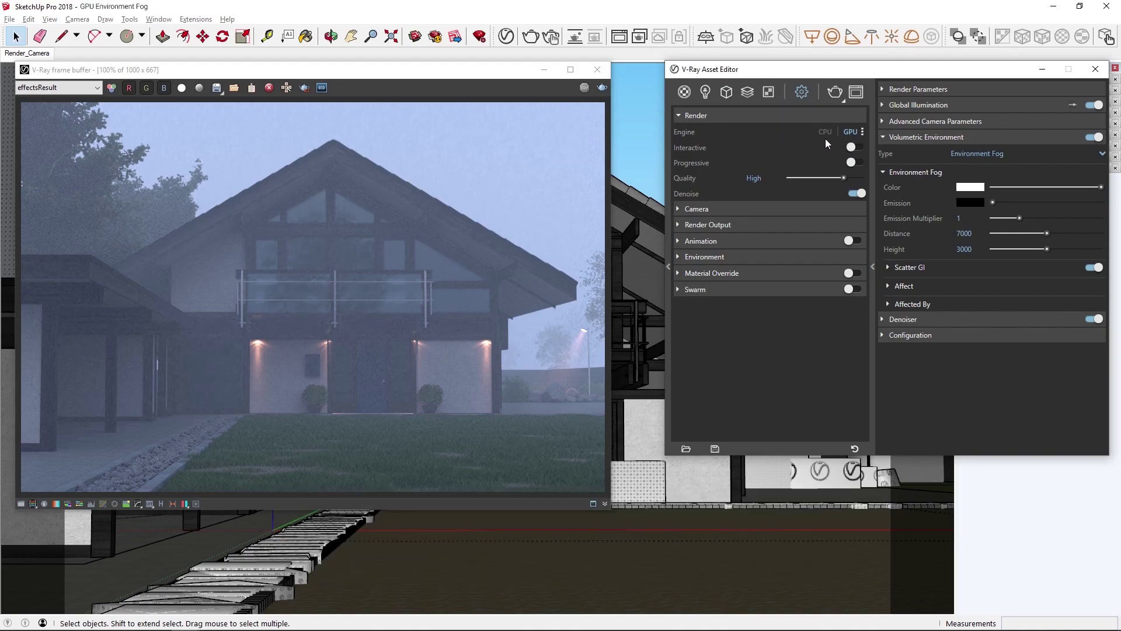
{"action": "left_click", "coordinate": [835, 94]}
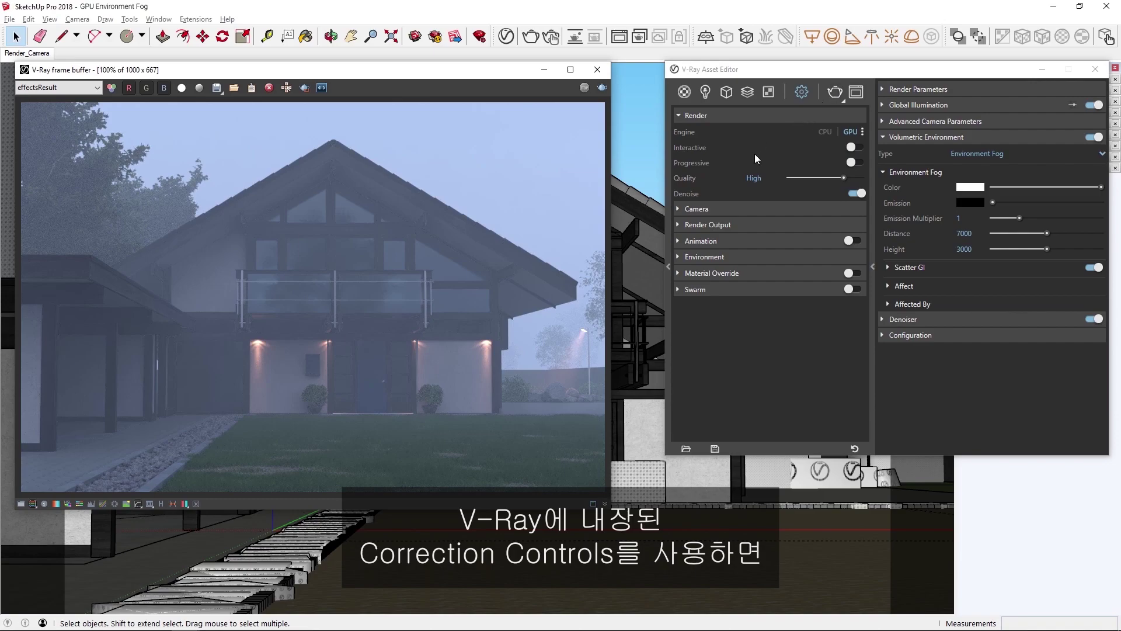
Enable the frame buffer's Exposure correction with Contrast 0.12 and Exposure 0.25
{"action": "left_click", "coordinate": [32, 504]}
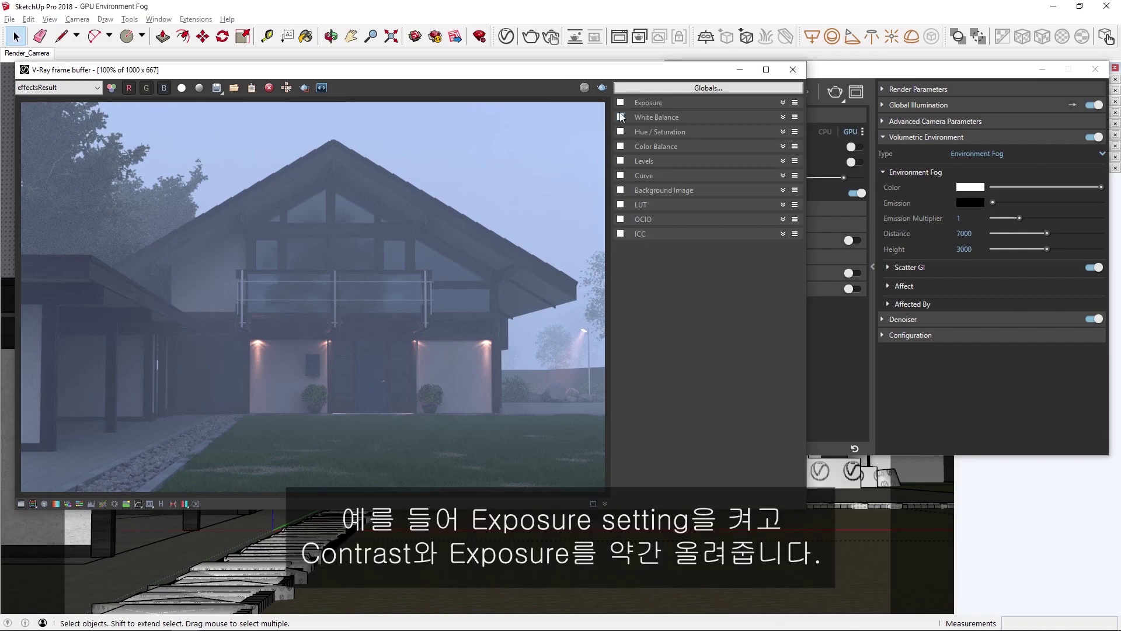
{"action": "left_click", "coordinate": [621, 103]}
{"action": "left_click", "coordinate": [642, 104]}
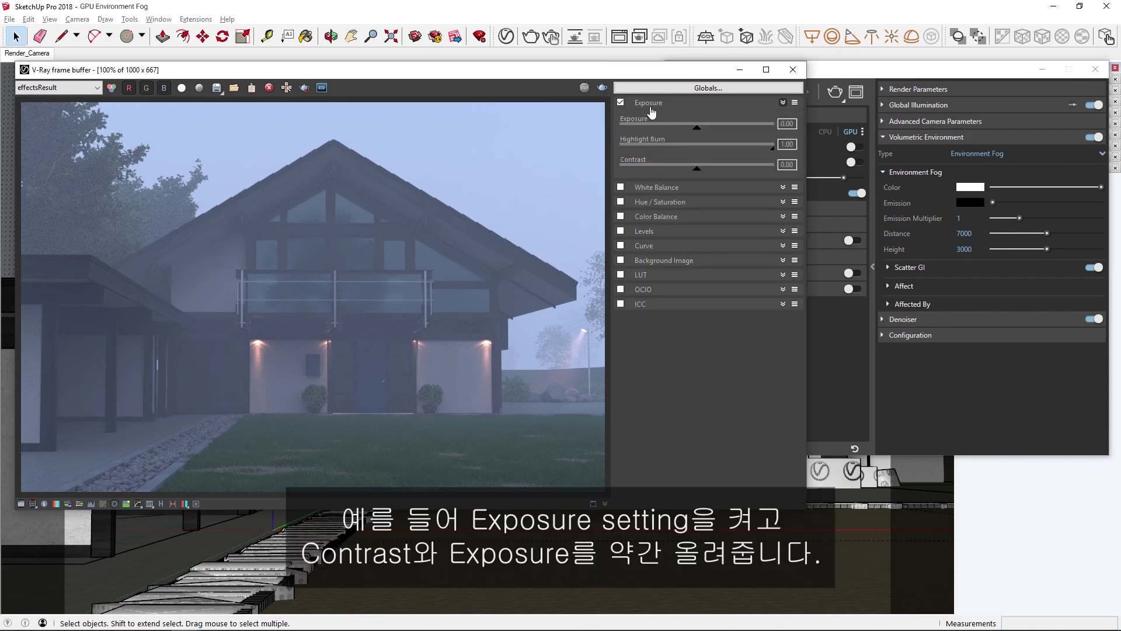
{"action": "left_click_drag", "start_coordinate": [697, 168], "coordinate": [707, 169]}
{"action": "left_click_drag", "start_coordinate": [697, 127], "coordinate": [701, 128]}
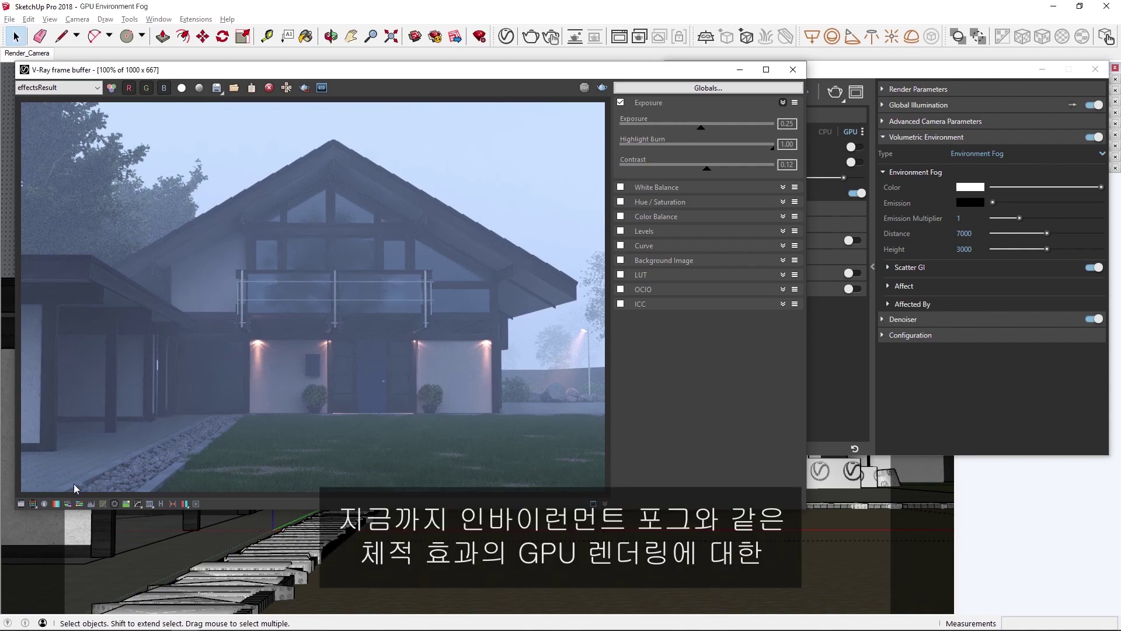
Hide the frame buffer's corrections panel to show the Asset Editor's render settings again
{"action": "left_click", "coordinate": [22, 504]}
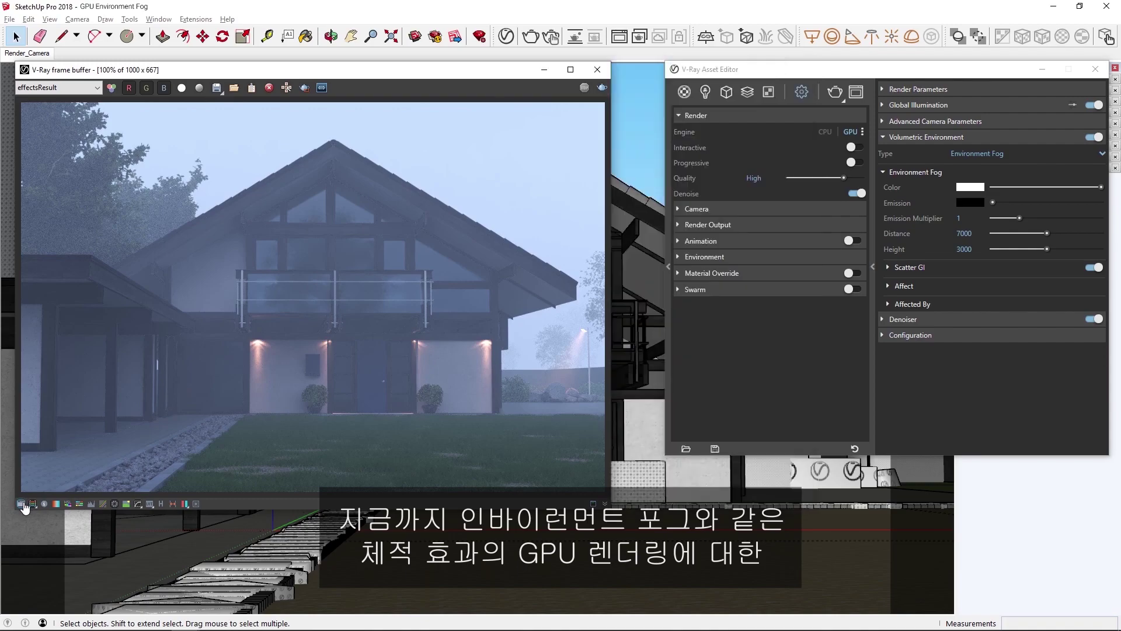